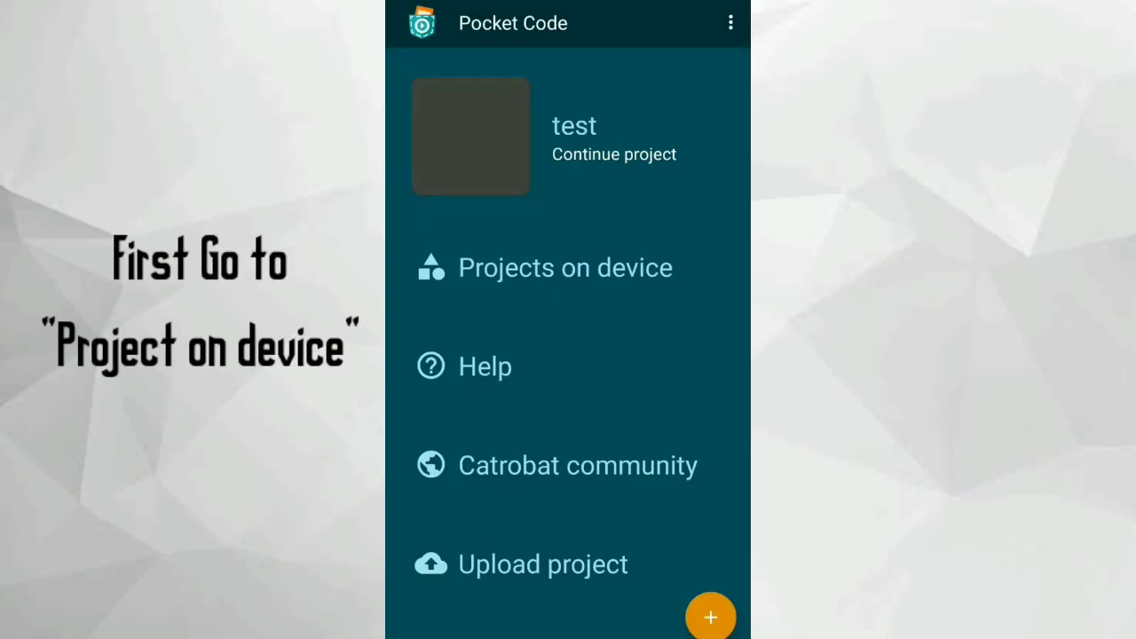
# Step: Open the RPG Game Tutorial project from the projects stored on the device
pyautogui.click(566, 267)
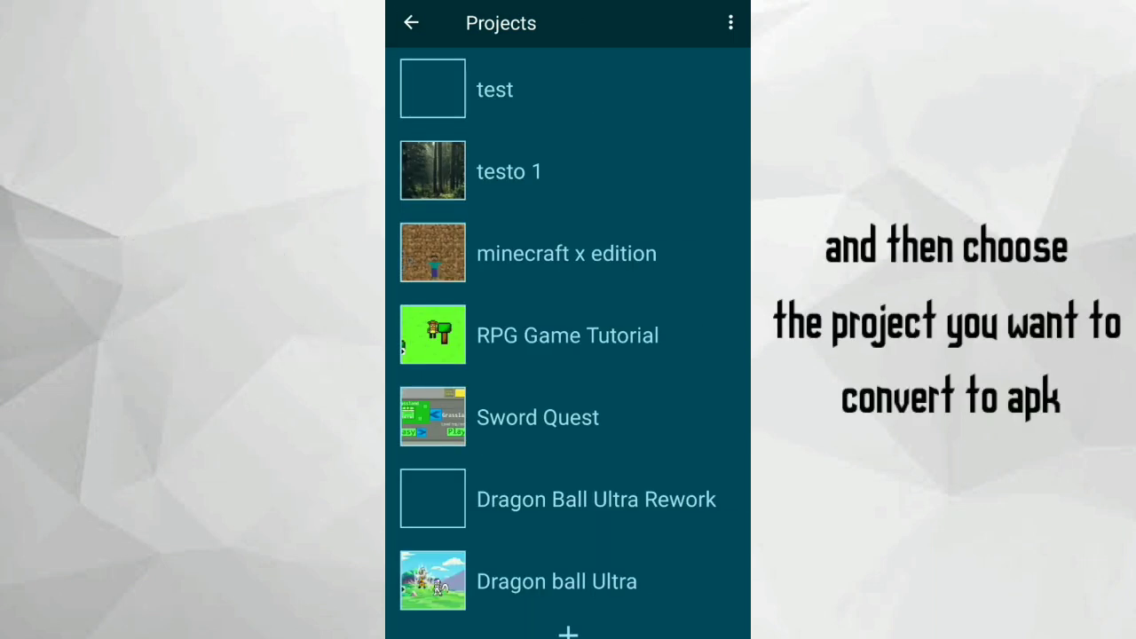
pyautogui.click(568, 334)
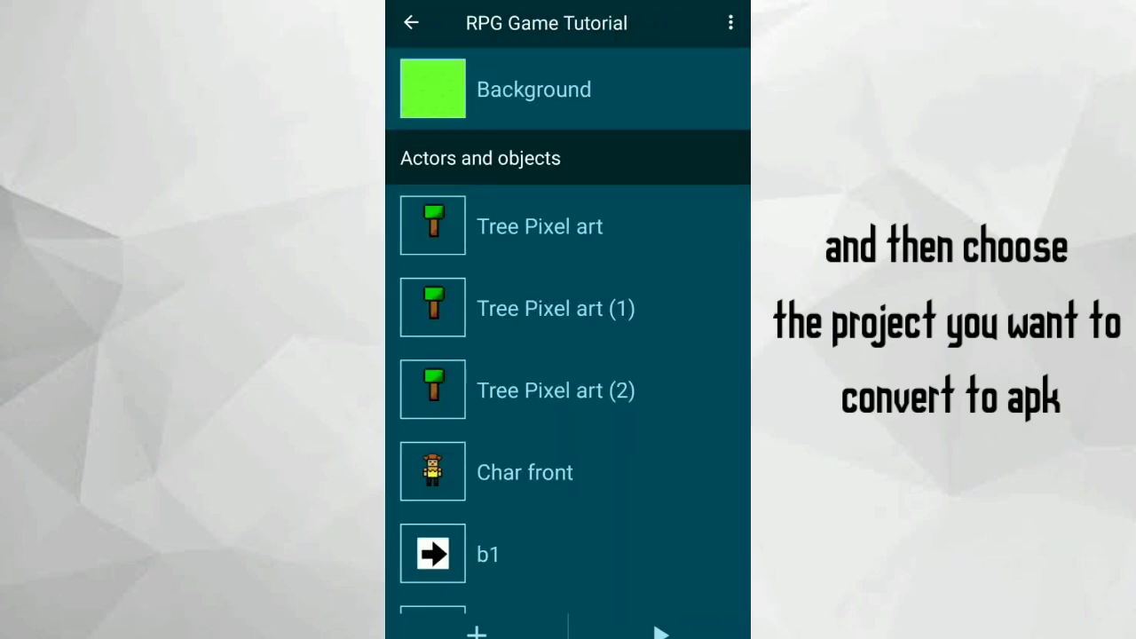
# Step: Return to the main menu, start an upload, and sign in with a chosen community username
pyautogui.press('Escape')
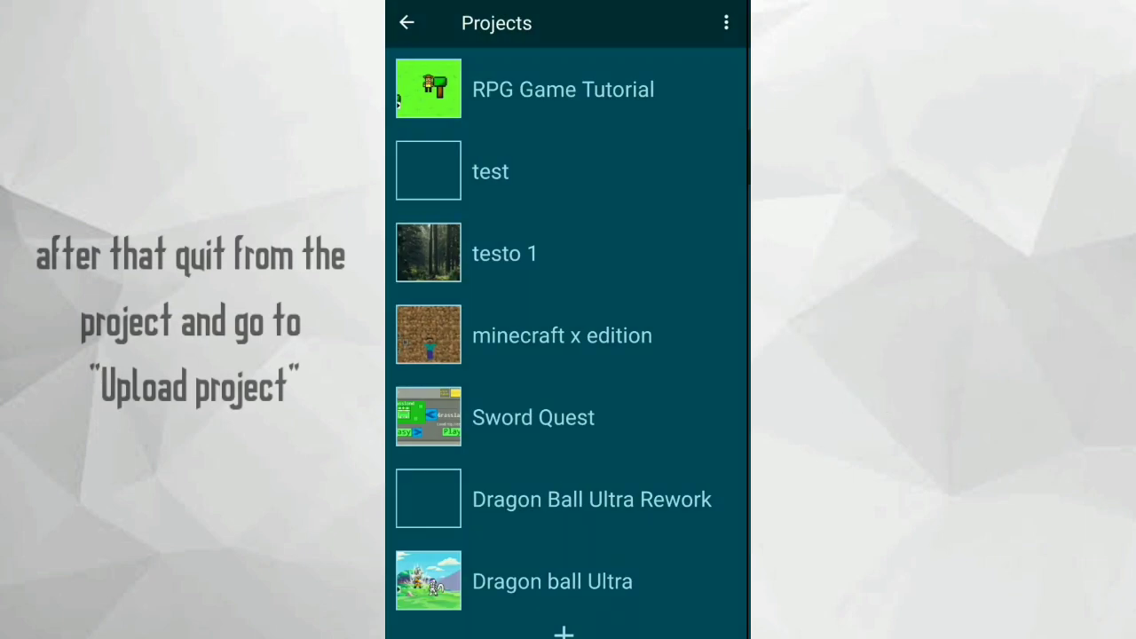
pyautogui.press('Escape')
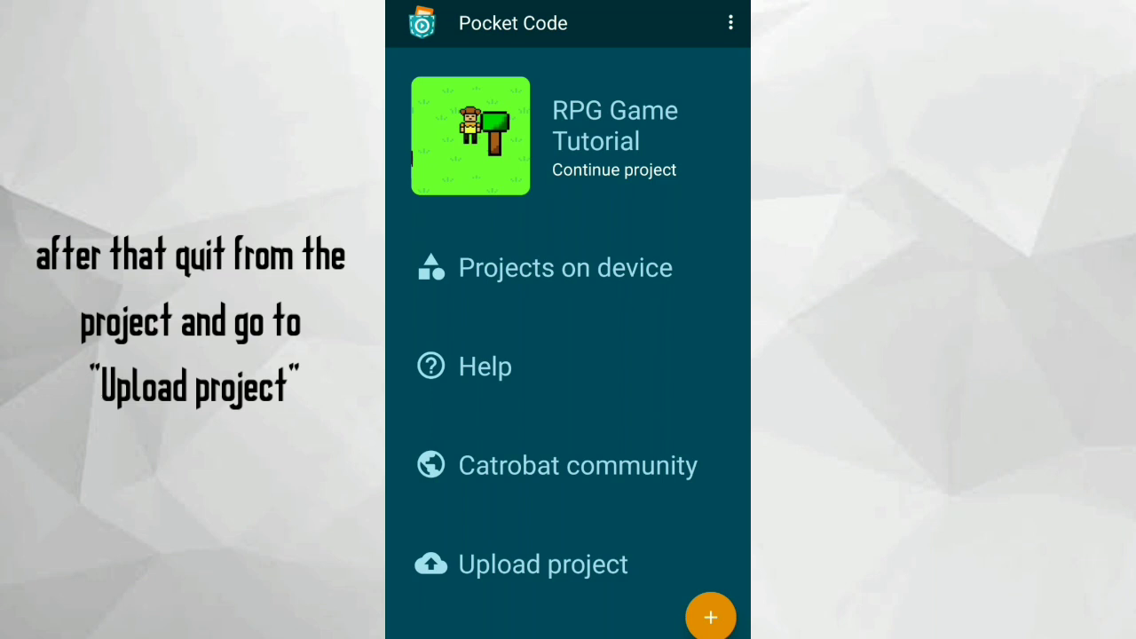
pyautogui.click(543, 564)
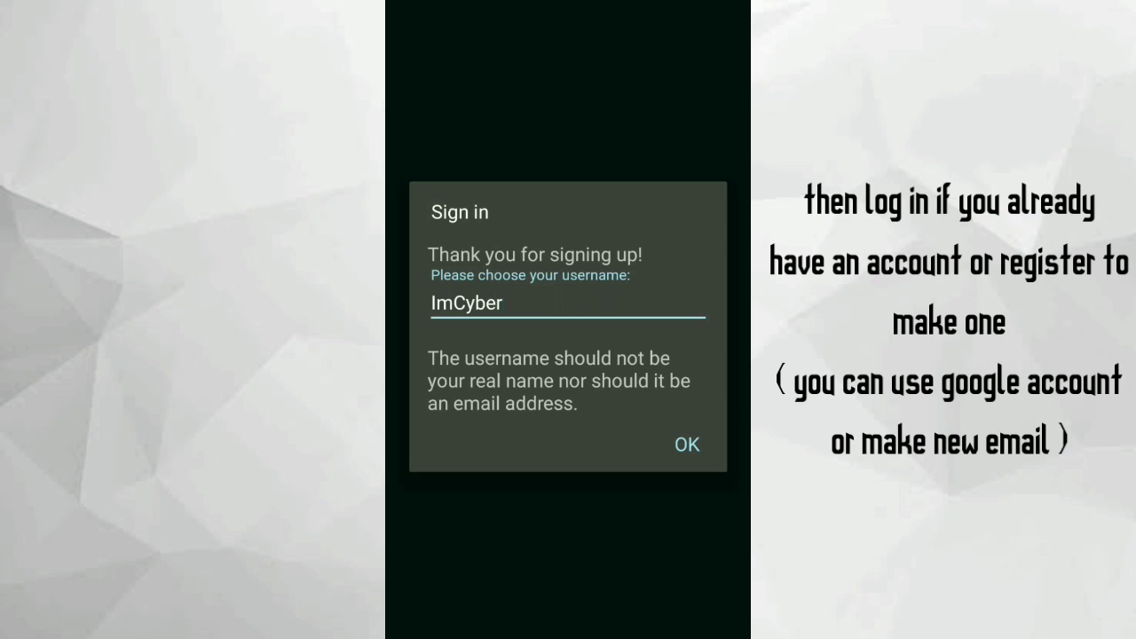
pyautogui.click(687, 444)
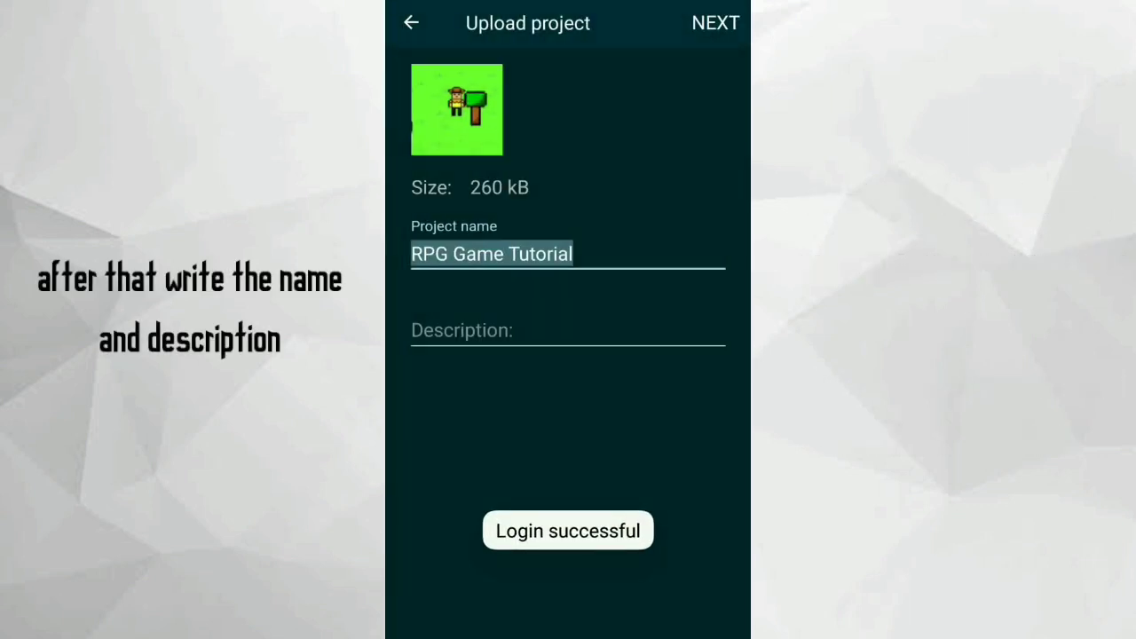
# Step: Rename the project to 'RPG Game Template' and add a description
pyautogui.click(574, 255)
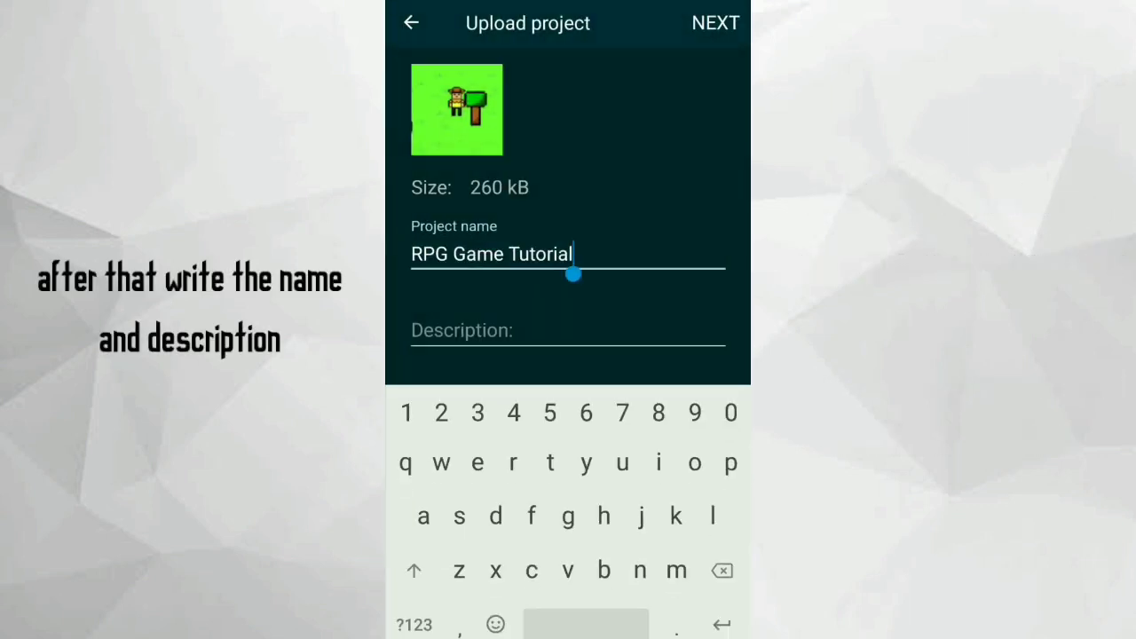
pyautogui.press('BackSpace')
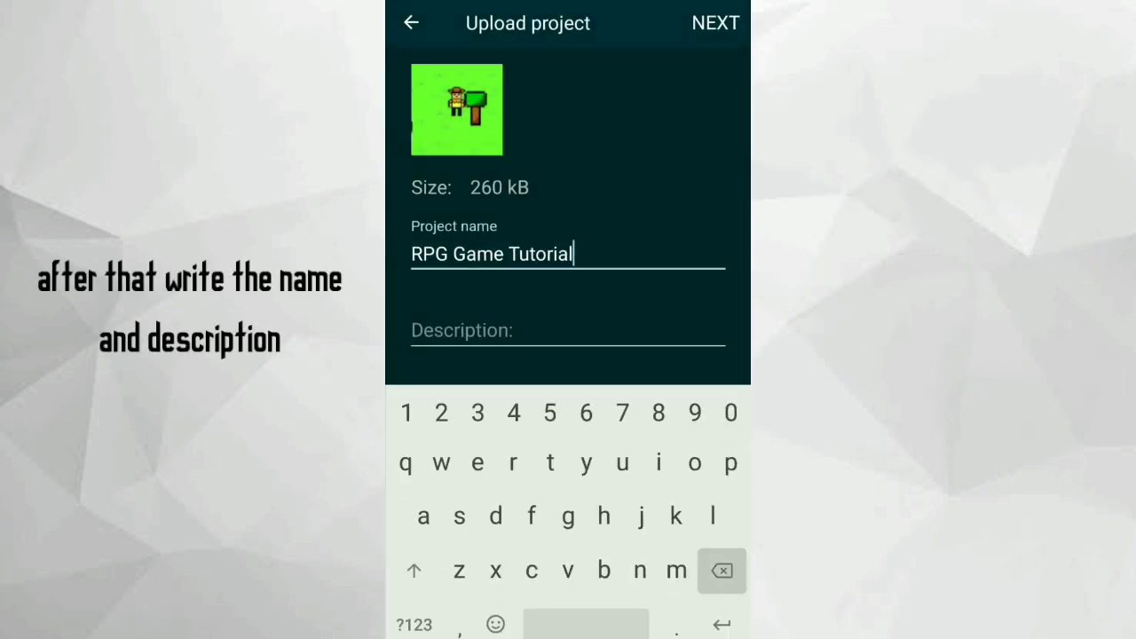
pyautogui.press('BackSpace')
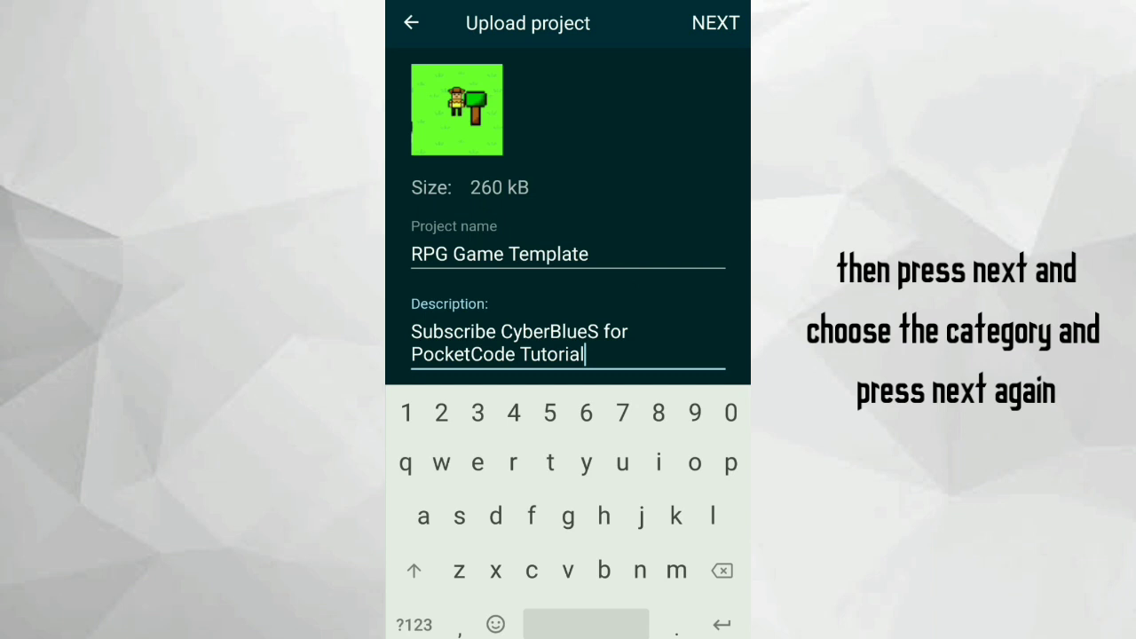
# Step: Select the Game and Tutorial categories and upload the project
pyautogui.click(715, 23)
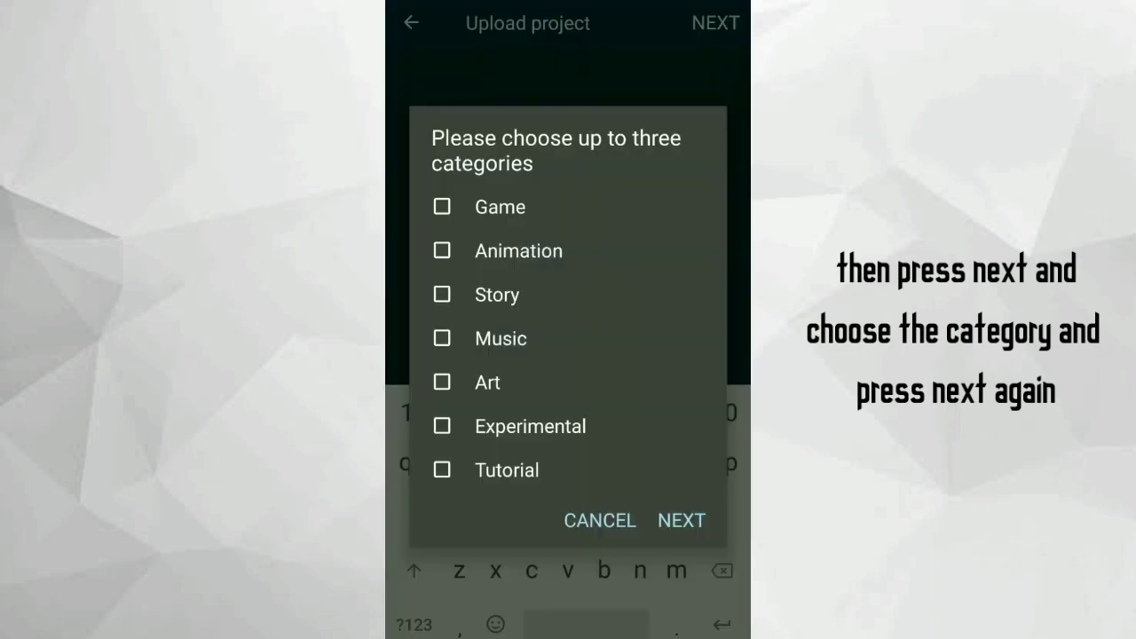
pyautogui.click(442, 207)
pyautogui.click(442, 470)
pyautogui.click(682, 520)
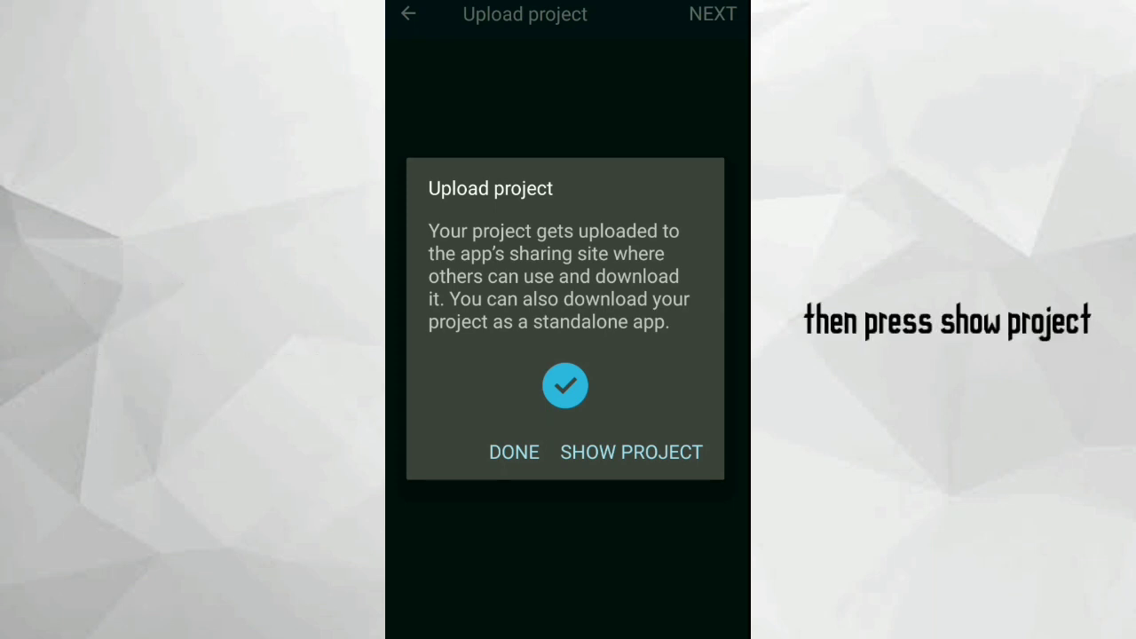
# Step: Open the uploaded project's community page and request it as an app
pyautogui.click(631, 452)
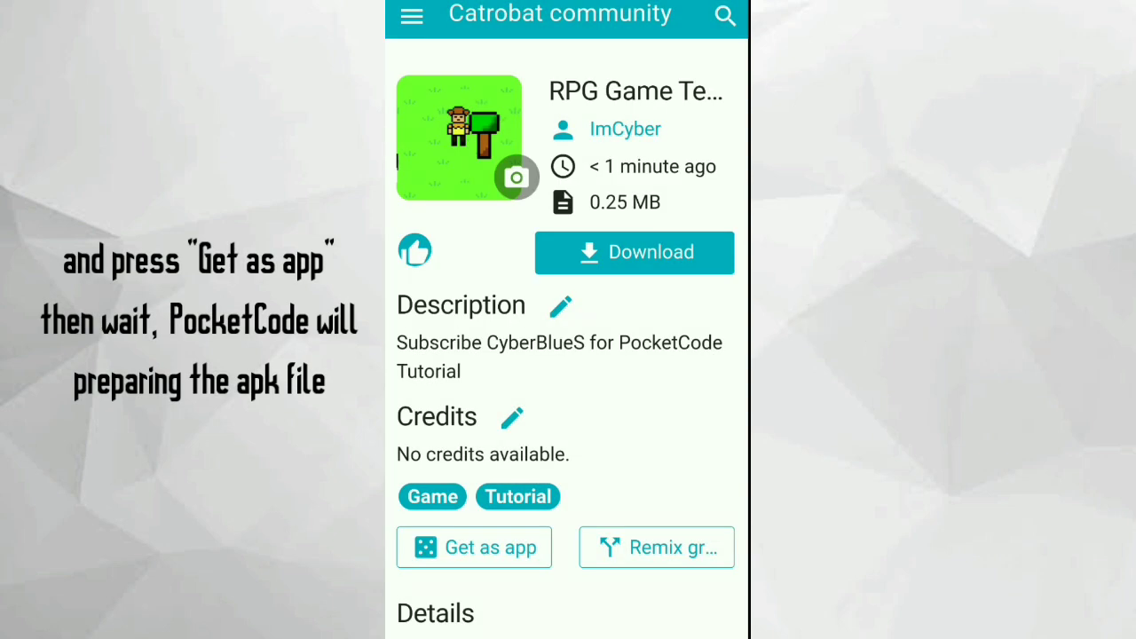
pyautogui.scroll(-3, 567, 355)
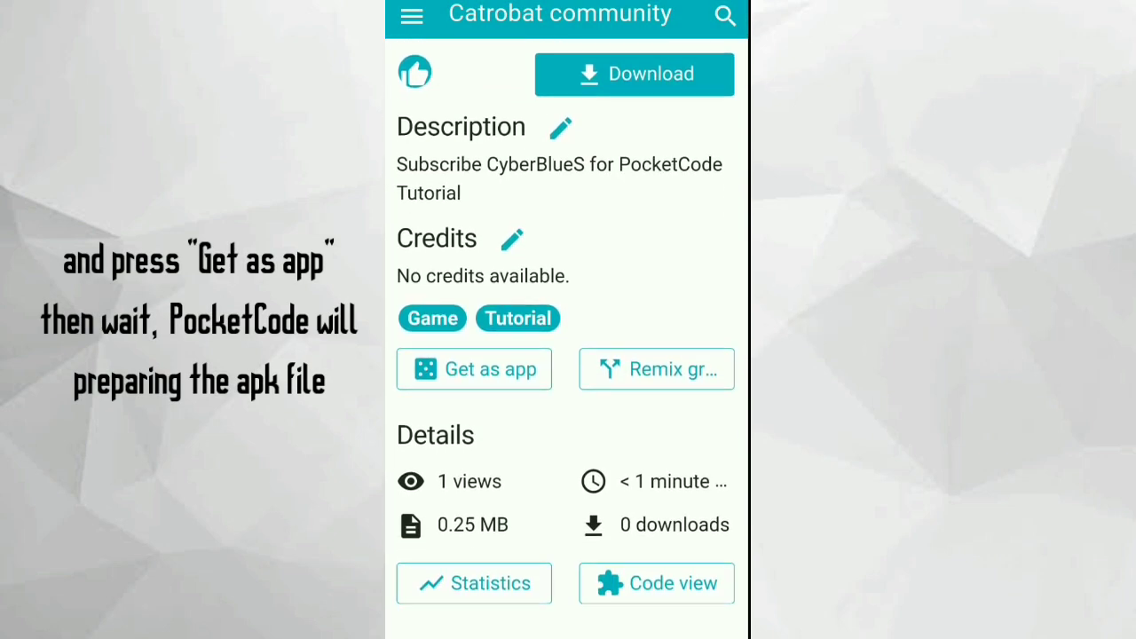
pyautogui.click(474, 369)
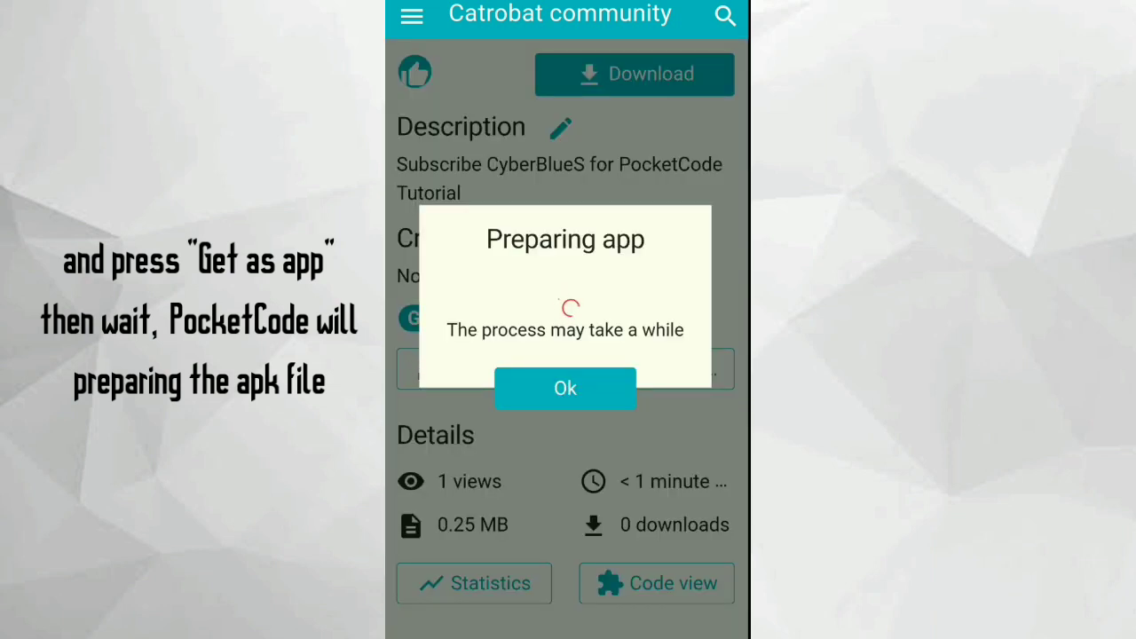
pyautogui.click(565, 388)
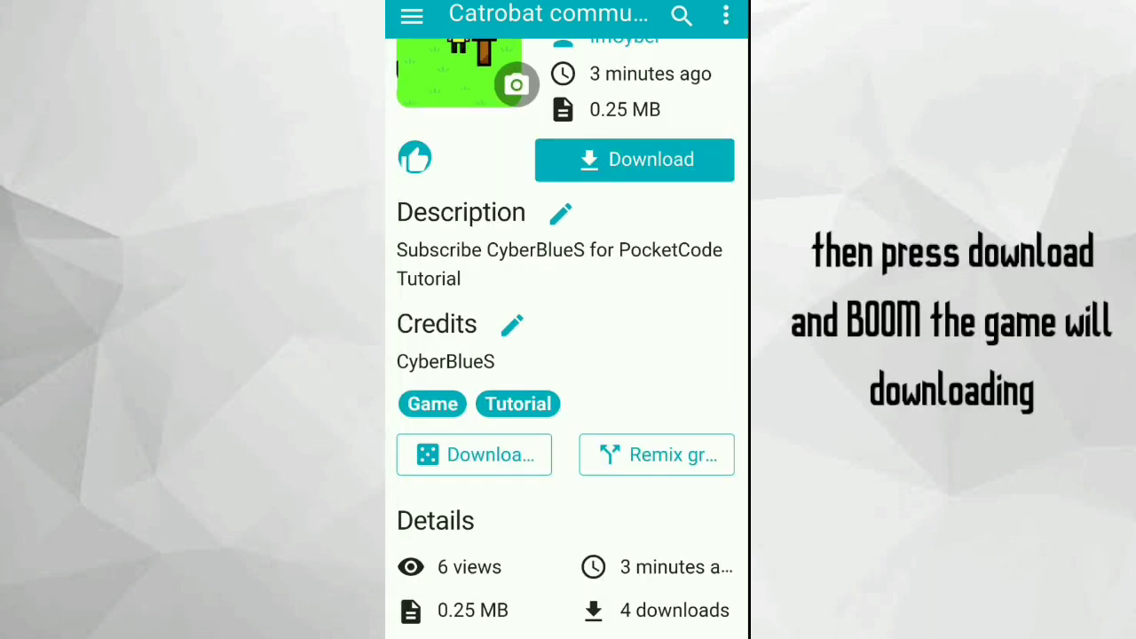
# Step: Download the built RPG Game Template APK and check its download progress
pyautogui.scroll(-1, 566, 337)
pyautogui.click(474, 383)
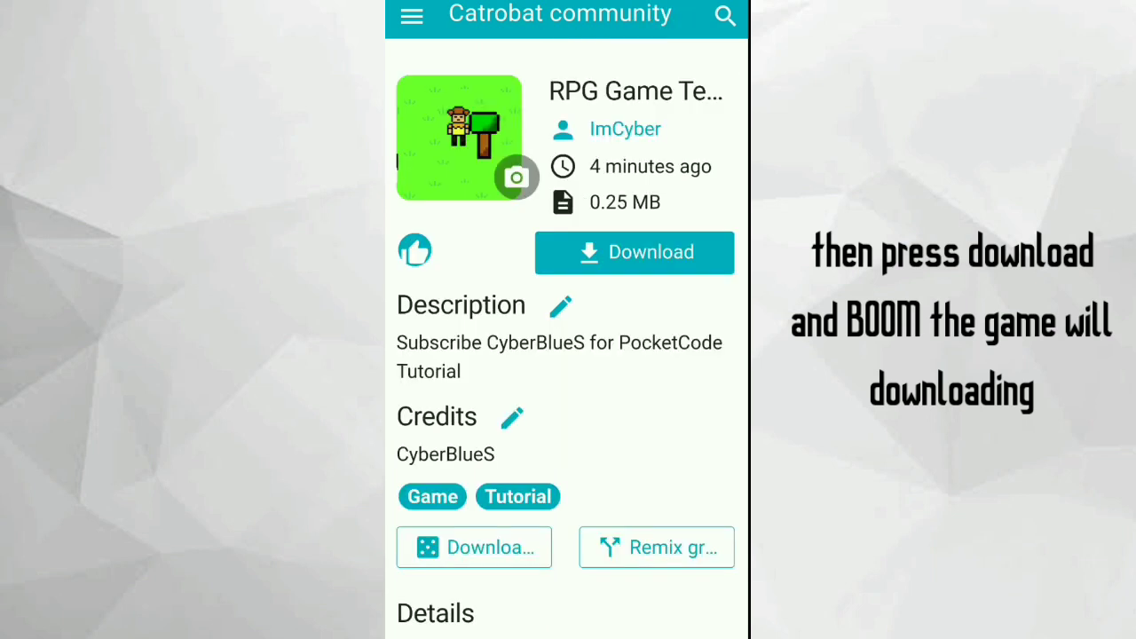
pyautogui.moveTo(566, 2); pyautogui.dragTo(566, 355)
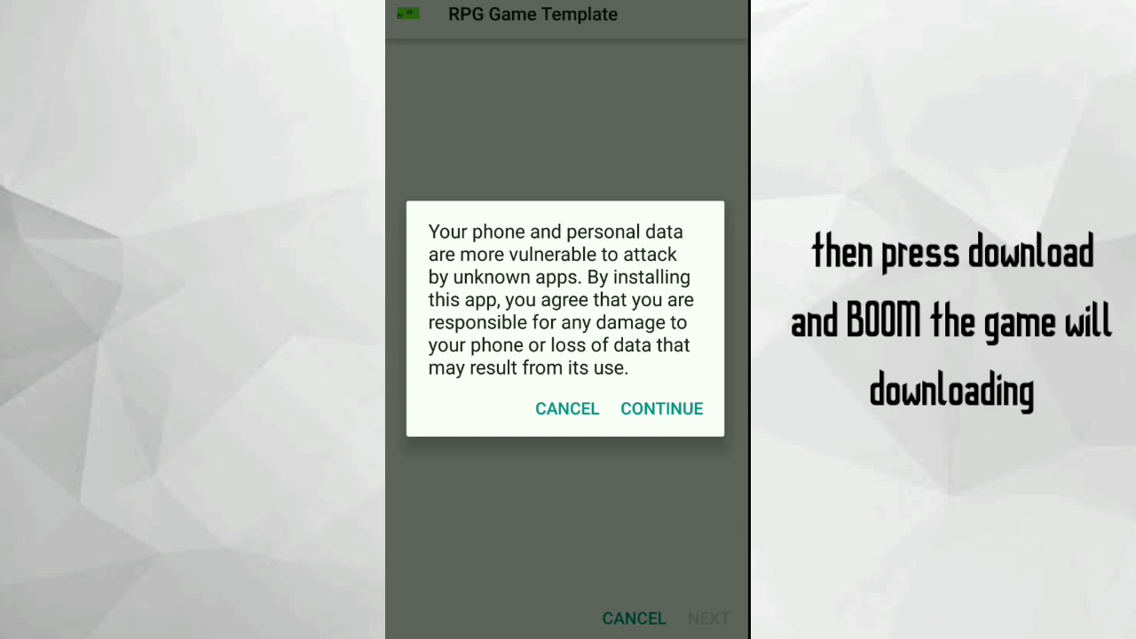
# Step: Accept the unknown-apps warning and install the RPG Game Template app
pyautogui.click(661, 408)
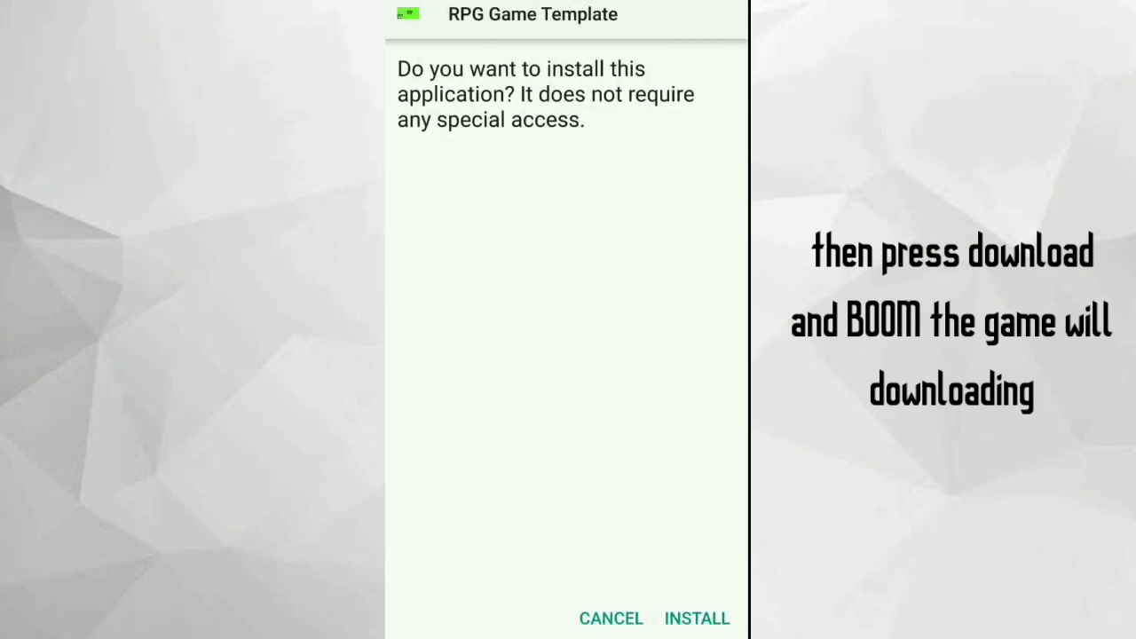
pyautogui.click(697, 618)
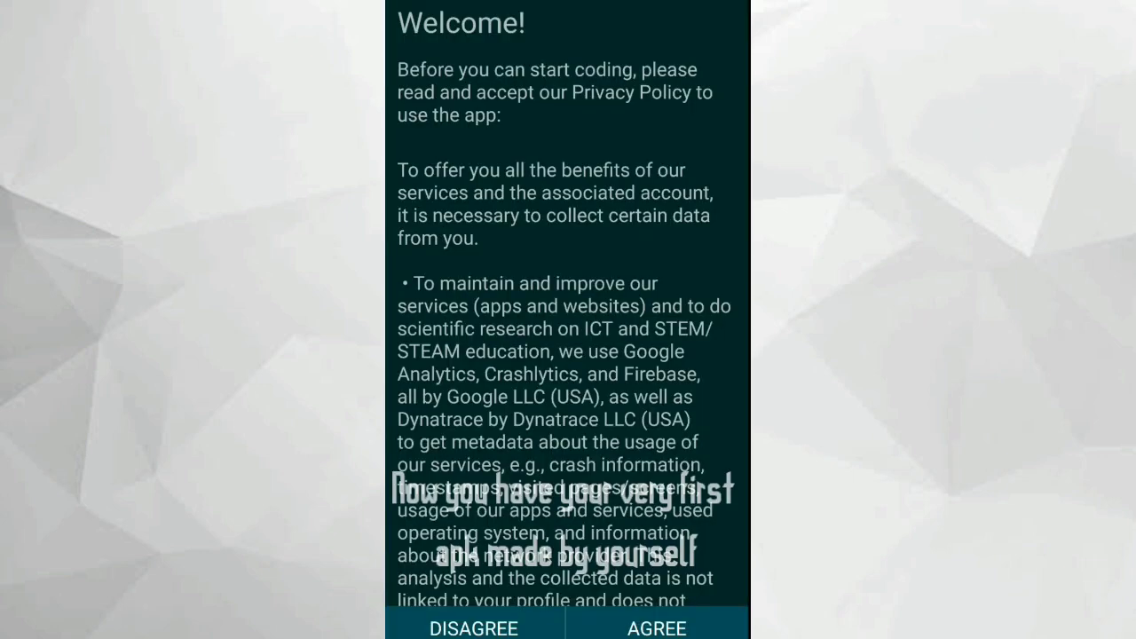
# Step: Agree to the privacy policy, then walk the character left, right and up past the right tree
pyautogui.click(657, 627)
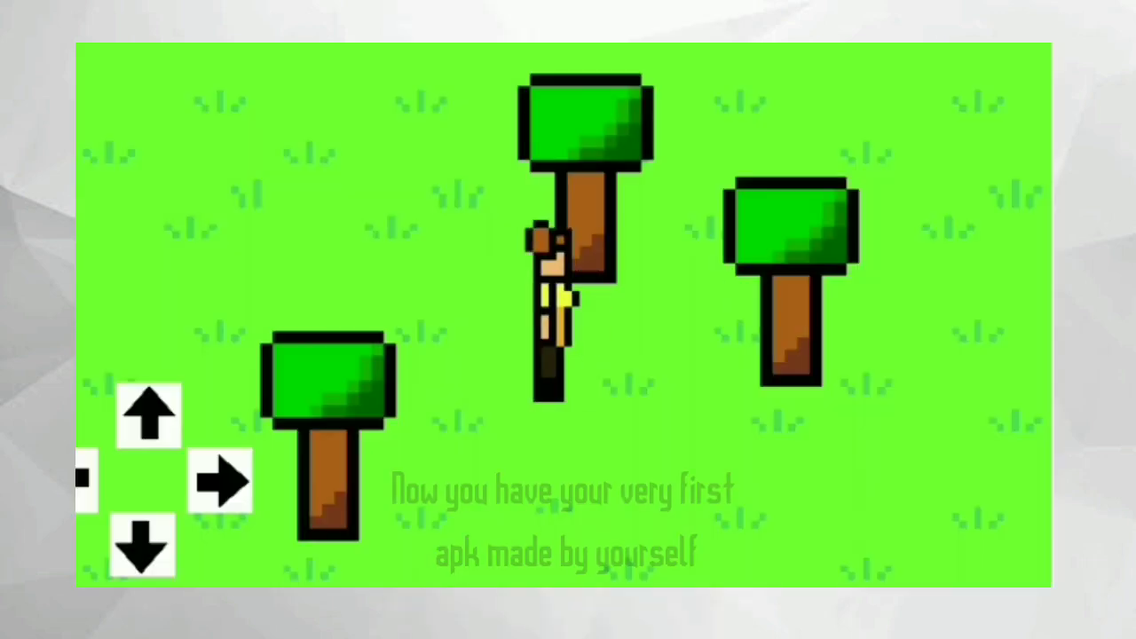
pyautogui.press('Left')
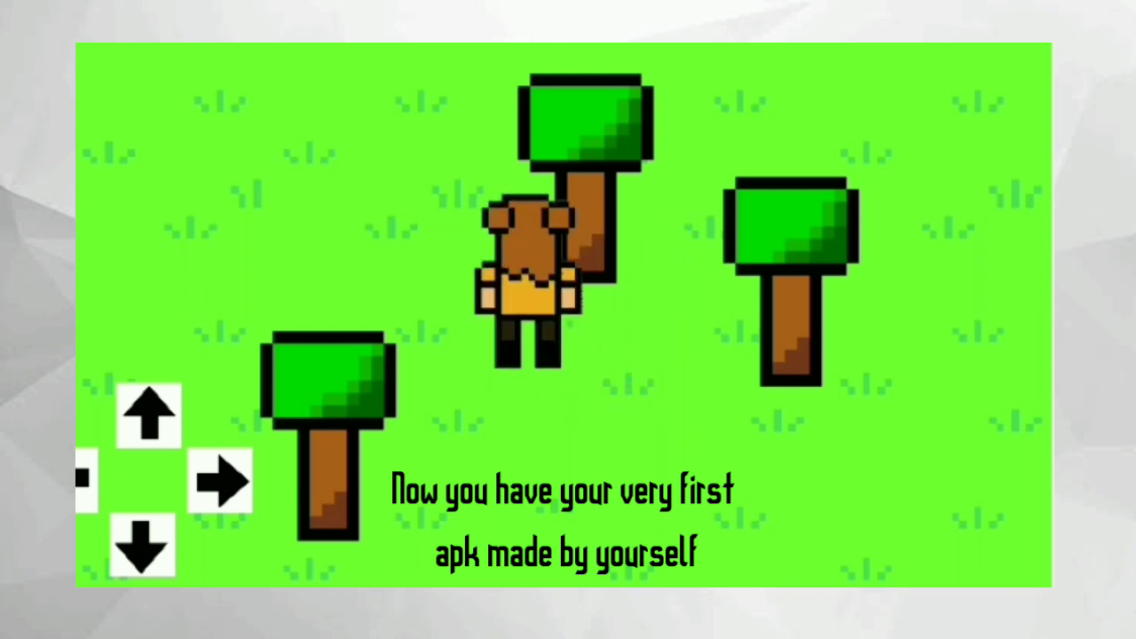
pyautogui.press('Right')
pyautogui.press('Up')
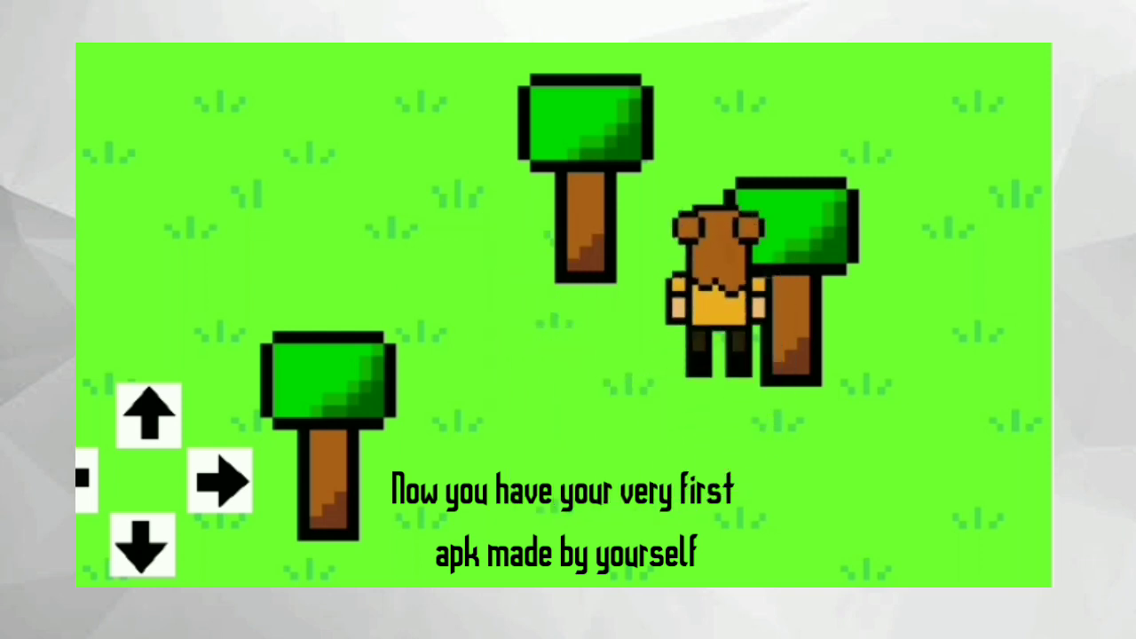
# Step: Walk the character around the middle tree and up into the next area
pyautogui.press('Left')
pyautogui.press('Up')
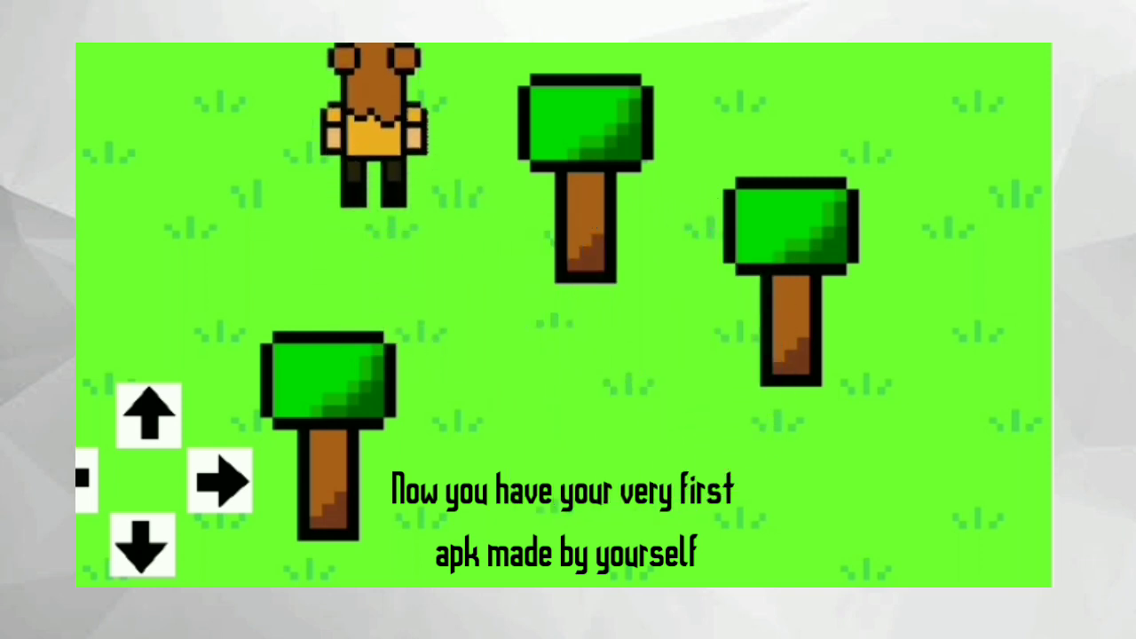
pyautogui.press('Down')
pyautogui.press('Down')
pyautogui.press('Right')
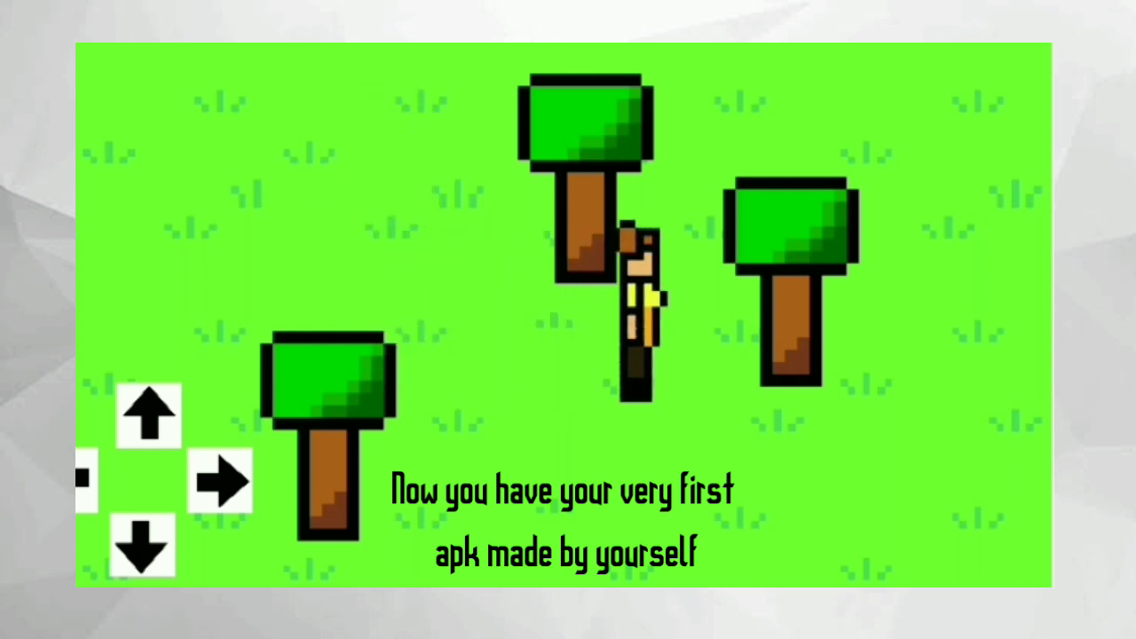
pyautogui.press('Up')
pyautogui.press('Right')
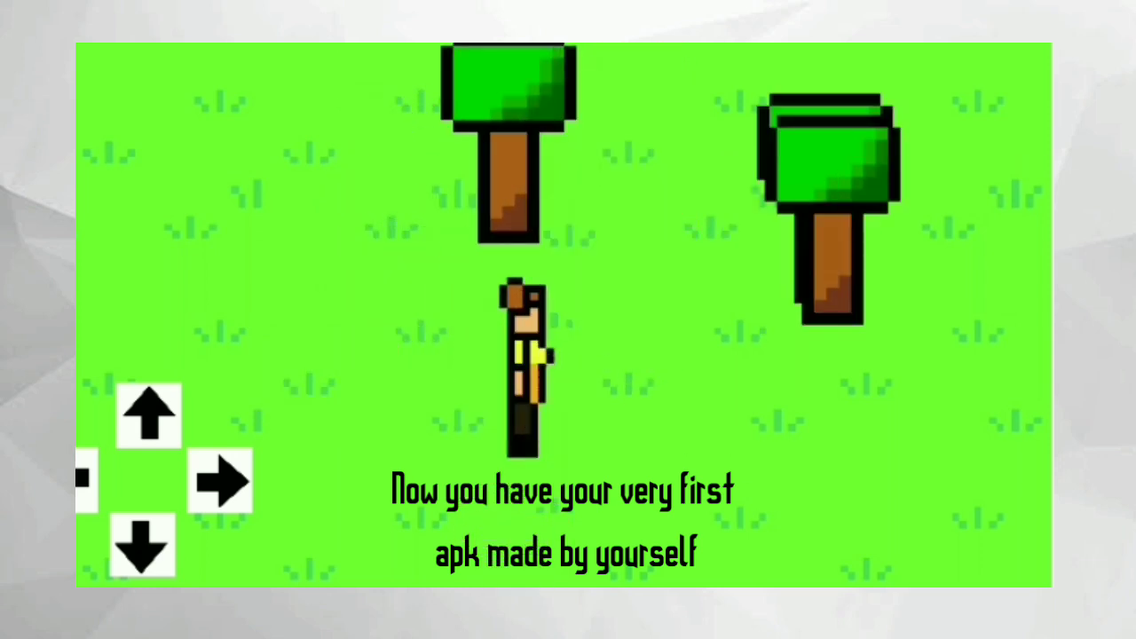